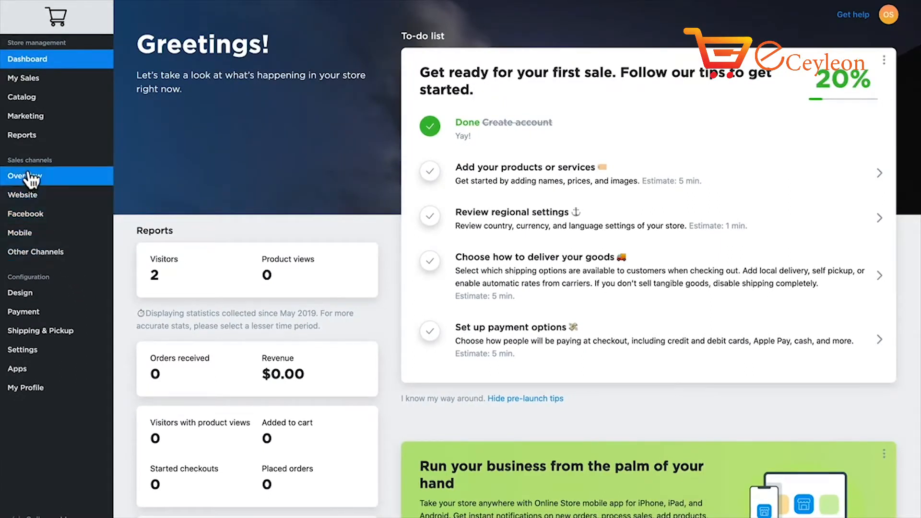
# Open the Website section and look over the site's appearance, content and address options
pyautogui.click(23, 197)
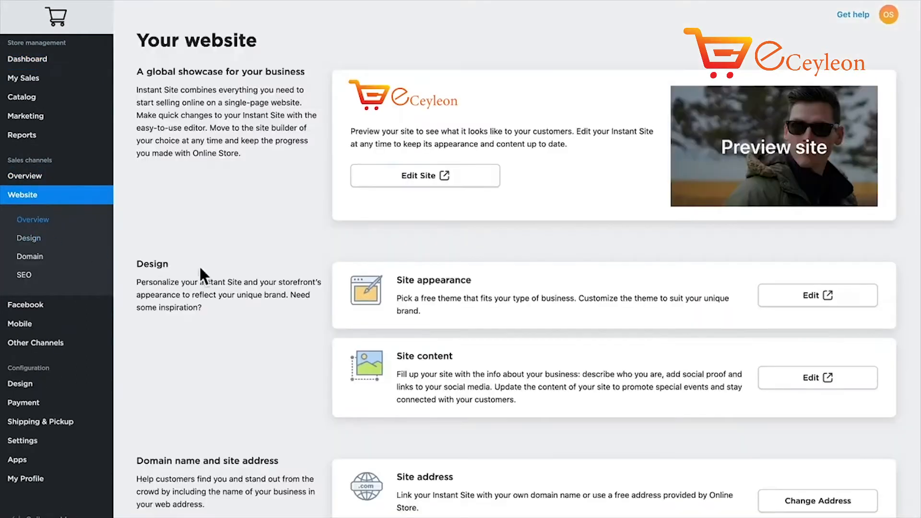
pyautogui.scroll(-5, 282, 341)
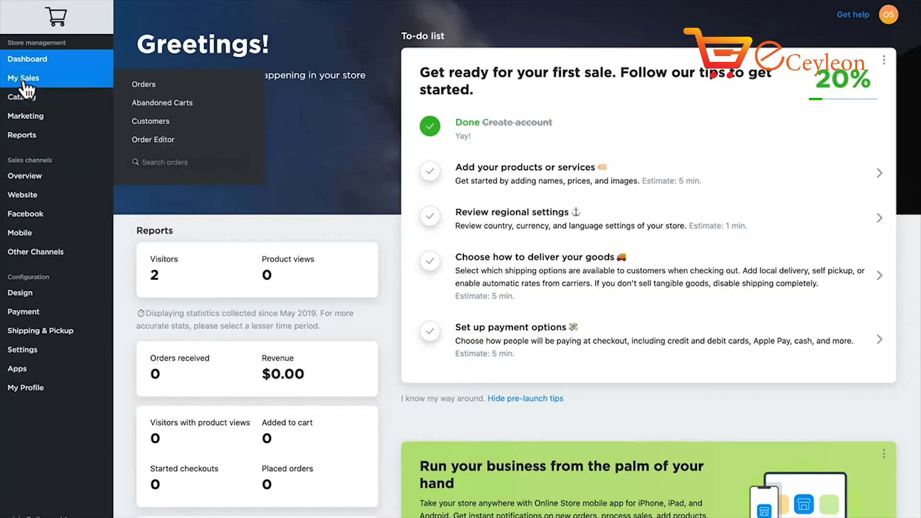
# Open the product catalog and examine the bulk update actions for all products and the CSV product import options
pyautogui.moveTo(23, 99)
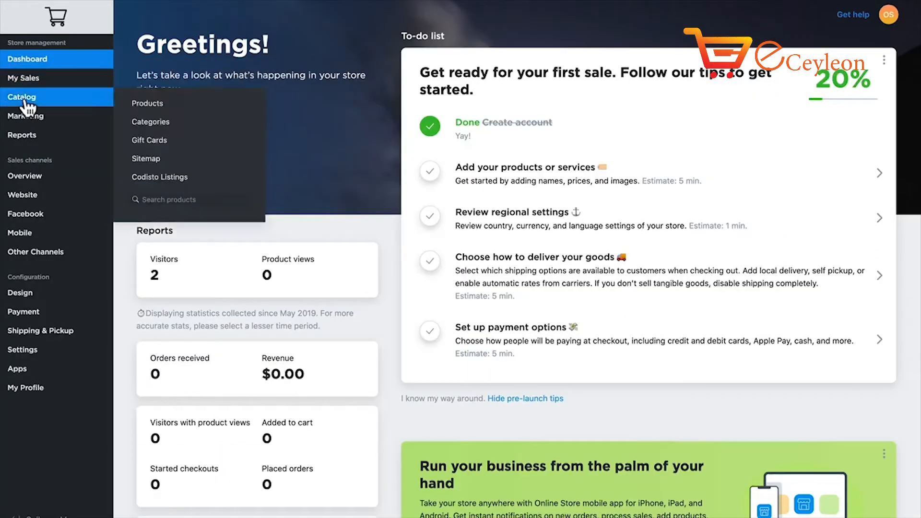
pyautogui.click(163, 107)
pyautogui.click(145, 139)
pyautogui.click(144, 171)
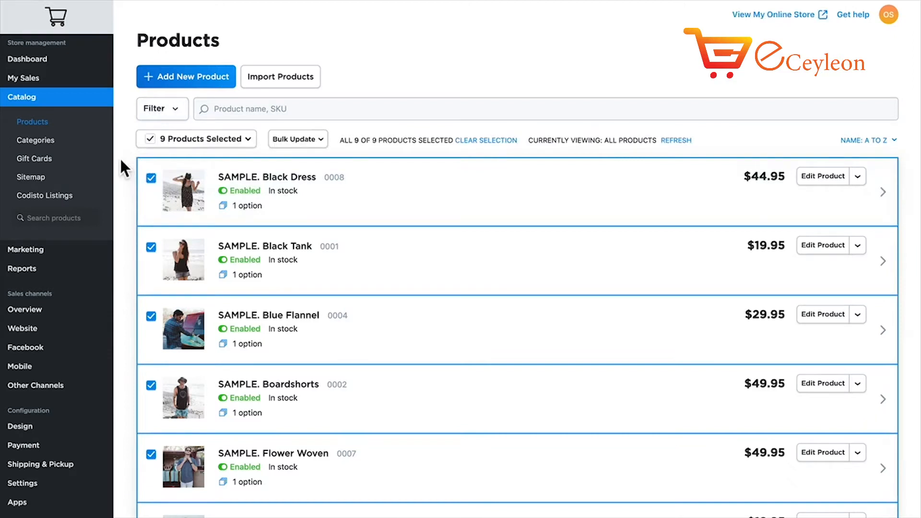
pyautogui.click(307, 140)
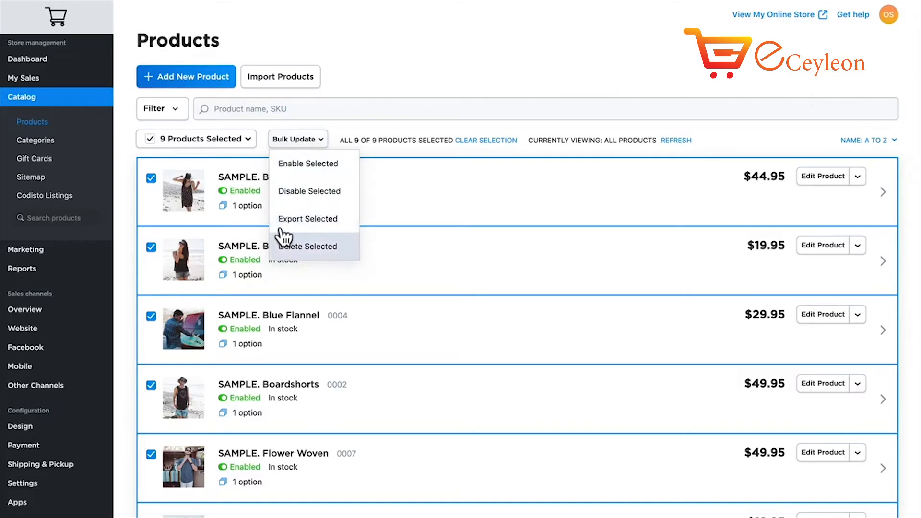
pyautogui.click(150, 140)
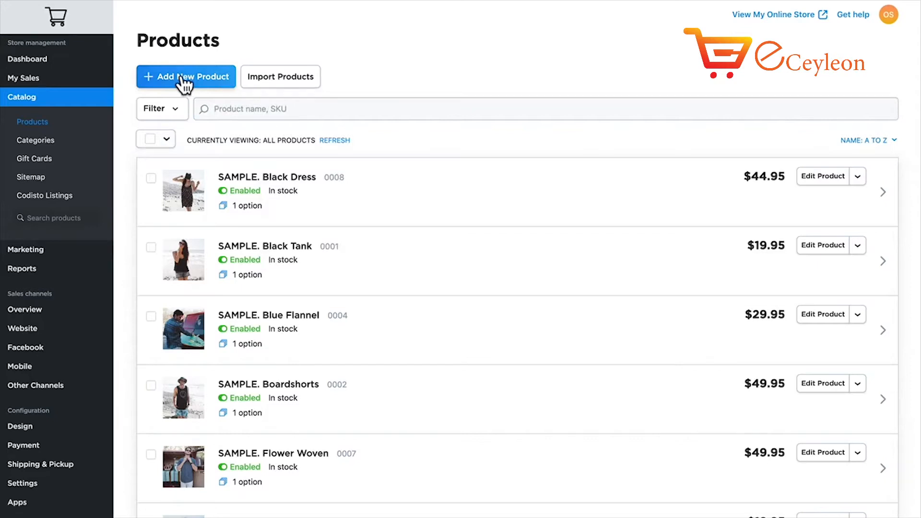
pyautogui.click(294, 86)
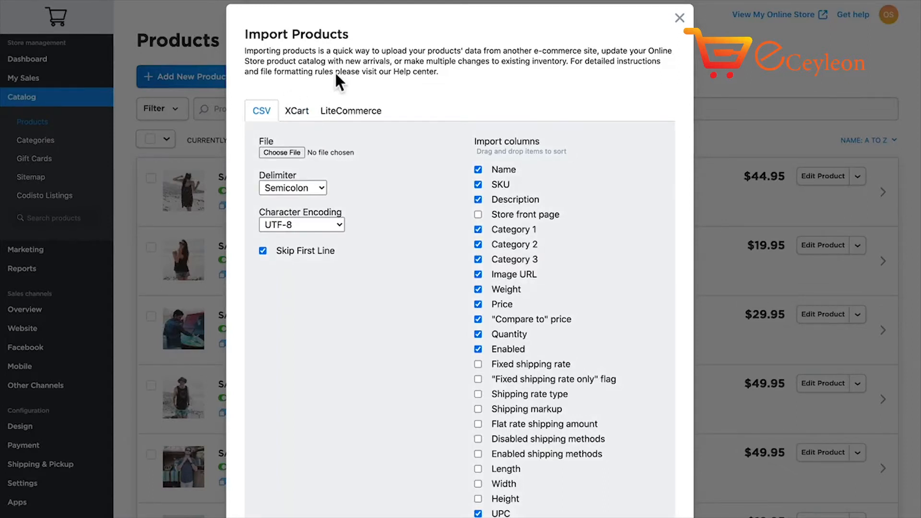
pyautogui.click(679, 18)
# Start a new product named White Dress Shirt with SKU shirt-001 and a weight of .5 lbs
pyautogui.click(185, 78)
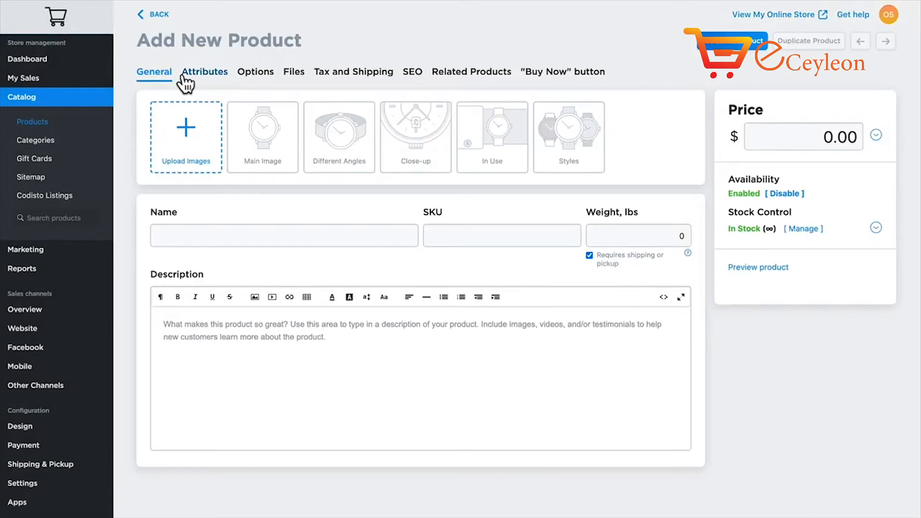
pyautogui.click(178, 236)
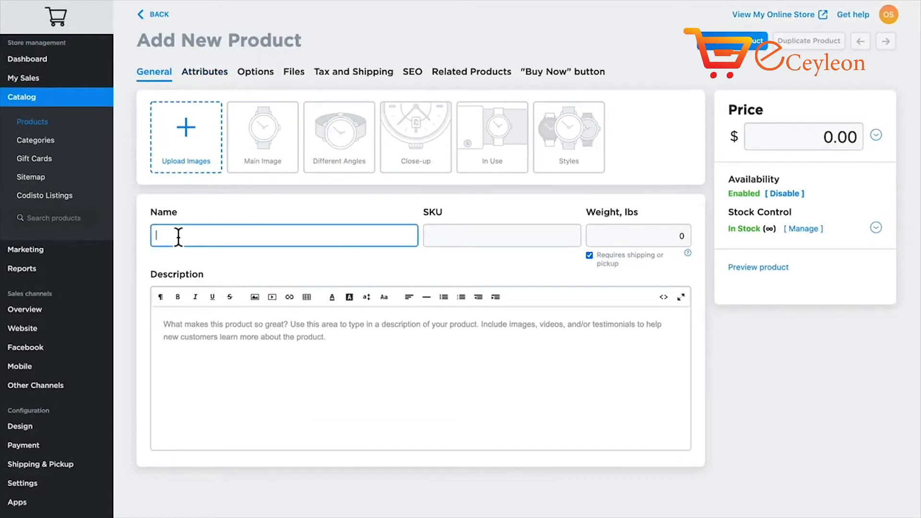
pyautogui.write('White Dress Shirt')
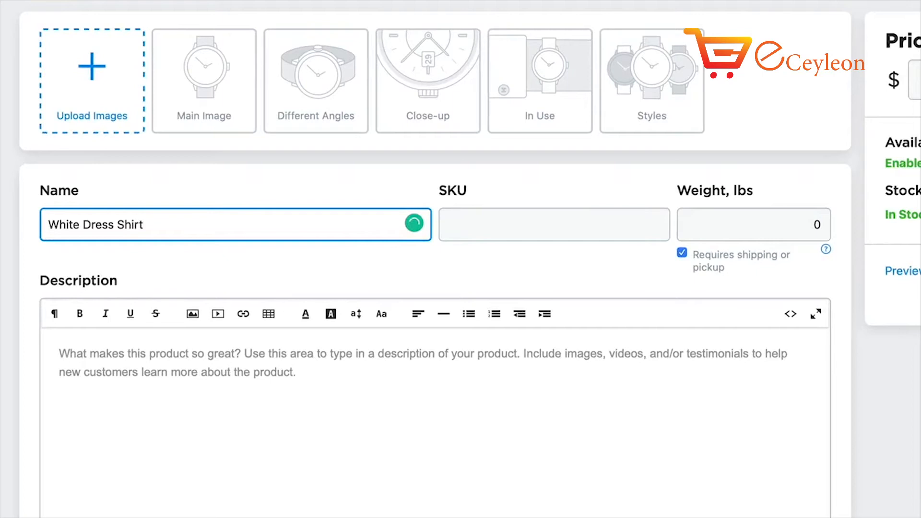
pyautogui.click(481, 224)
pyautogui.write('shirt-001')
pyautogui.press('Tab')
pyautogui.write('.5')
pyautogui.press('Tab')
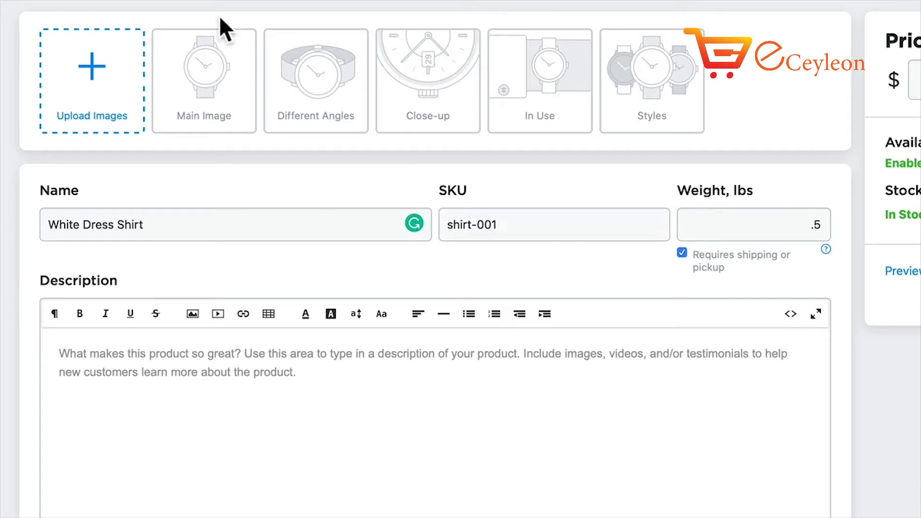
# Upload the storyblocks-beautifu...zsqV.jpg image, enter the description "This is a high quality shirt - you'll love it!" and set the price to $30.00
pyautogui.click(92, 83)
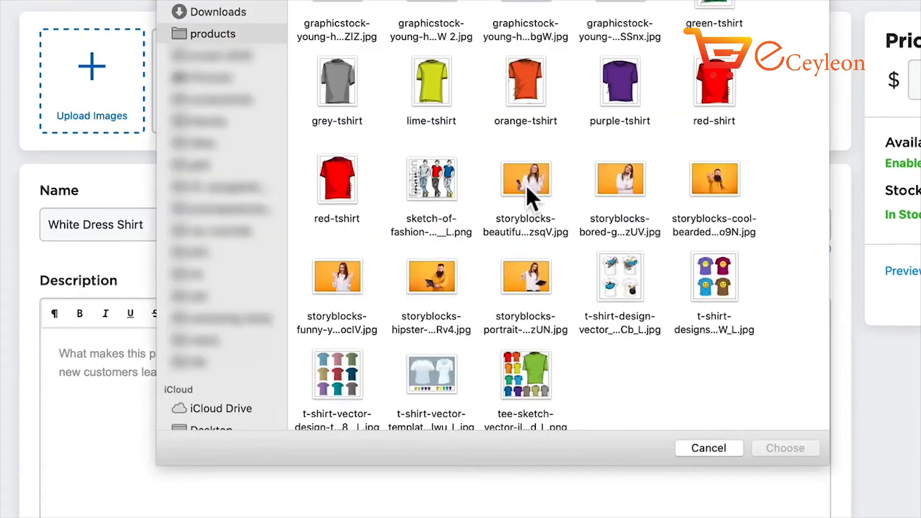
pyautogui.doubleClick(527, 177)
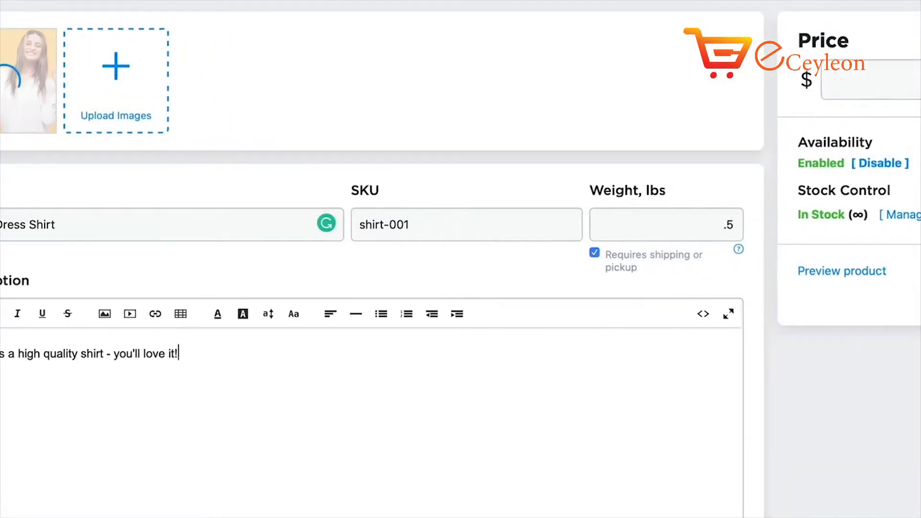
pyautogui.click(787, 80)
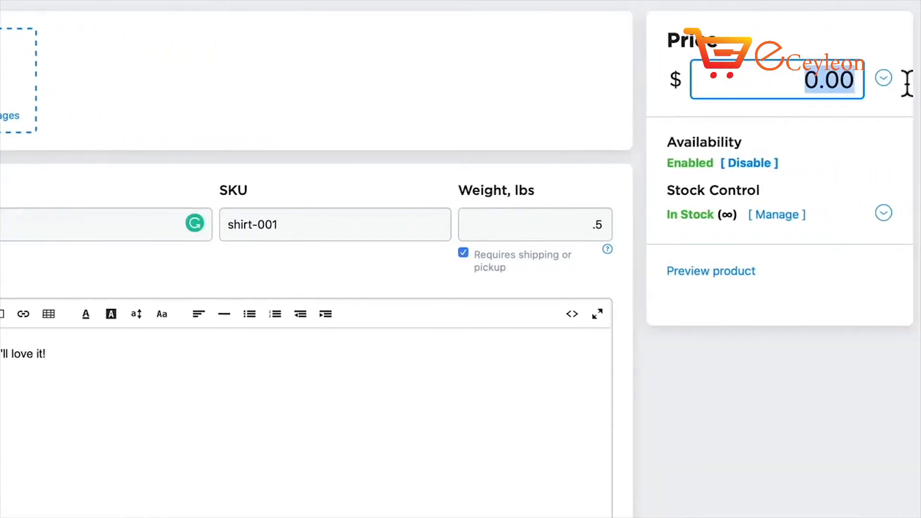
pyautogui.write('30.00')
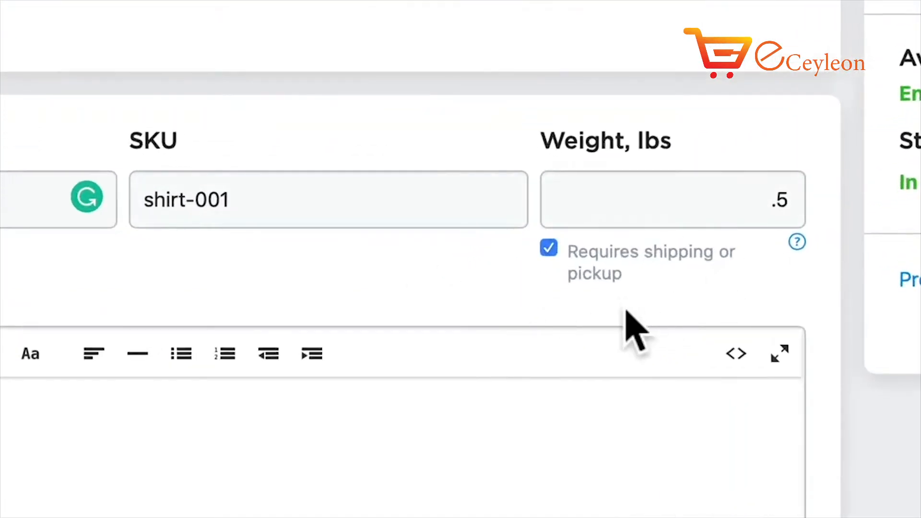
# Save the product with shipping or pickup required, and mark "Add your products or services" as done in the to-do list
pyautogui.click(549, 249)
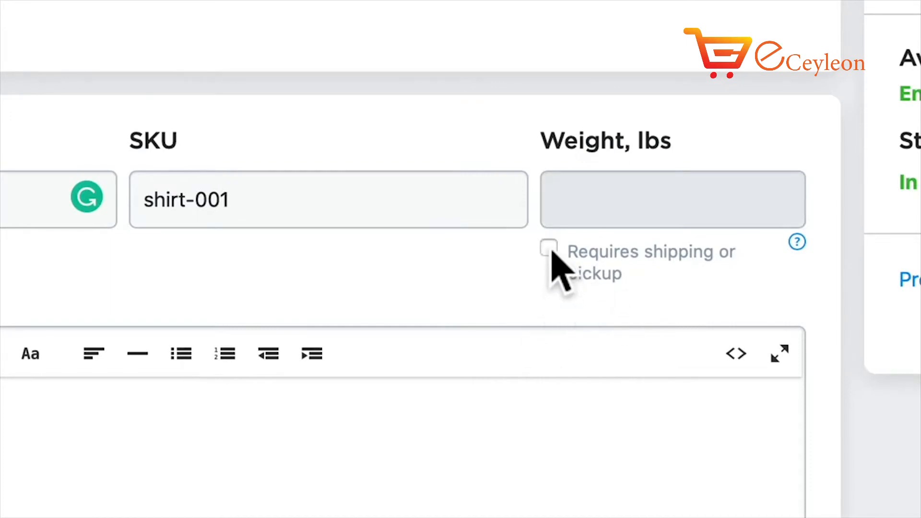
pyautogui.click(551, 249)
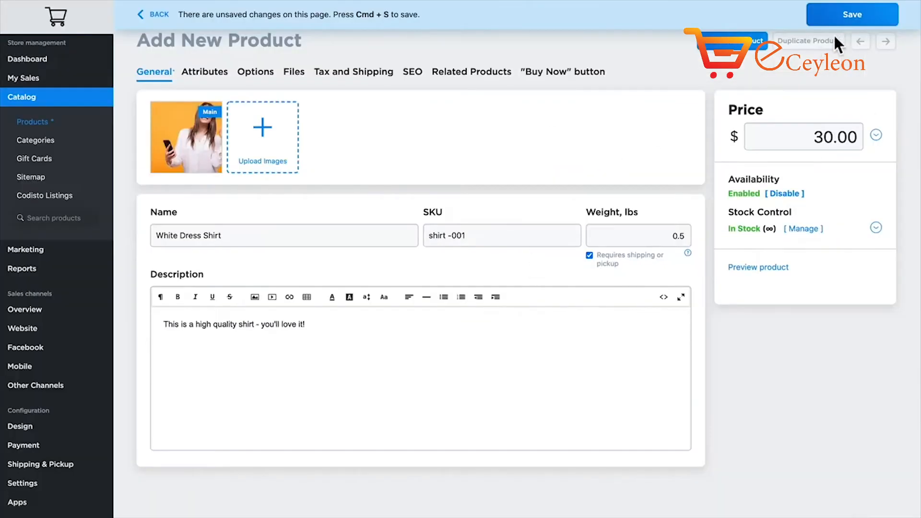
pyautogui.click(838, 21)
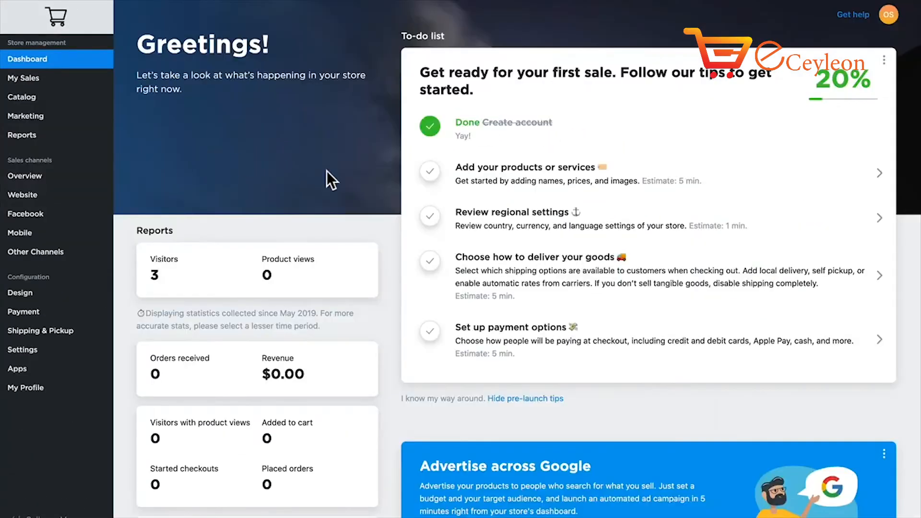
pyautogui.click(430, 171)
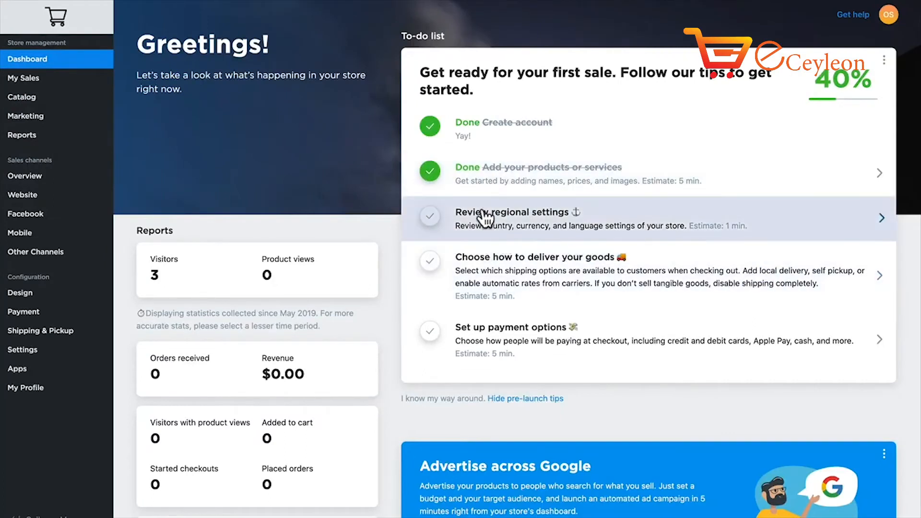
# Review and save the general store settings, including regional, legal pages and tracking, and mark "Review regional settings" as done
pyautogui.click(487, 218)
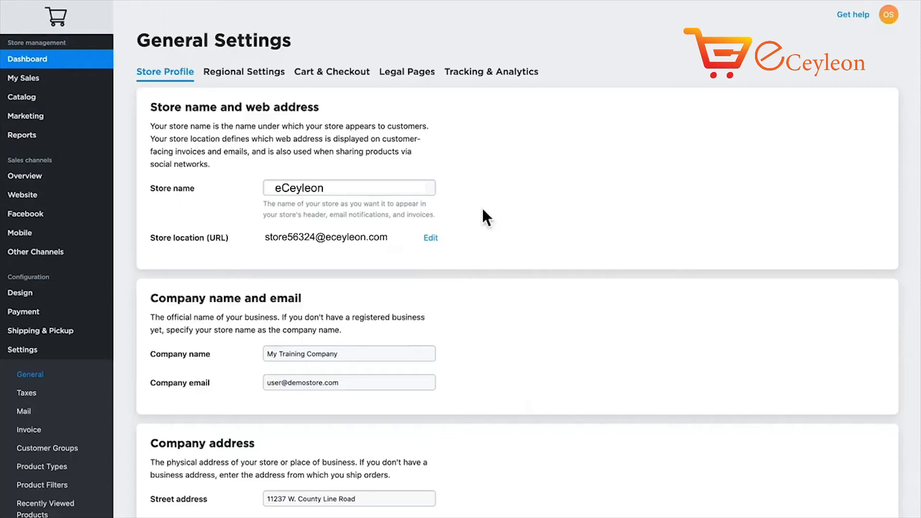
pyautogui.scroll(-12, 482, 210)
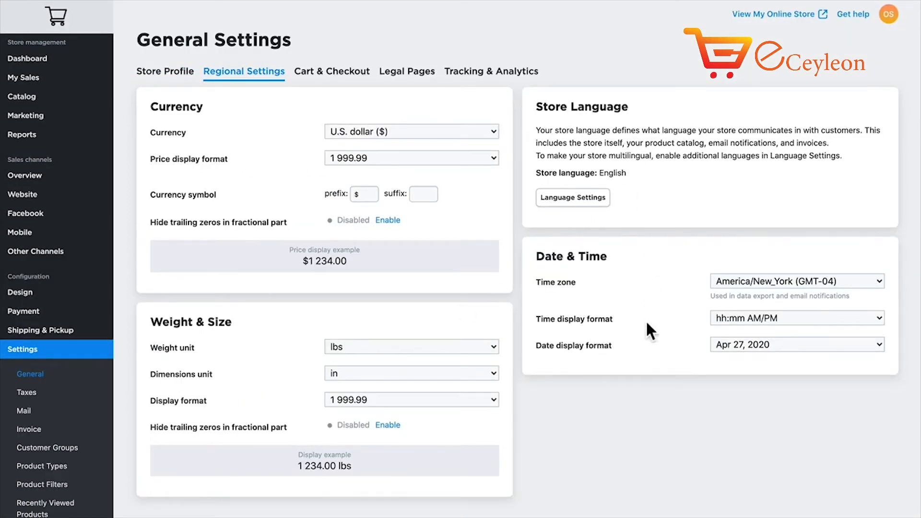
pyautogui.click(404, 73)
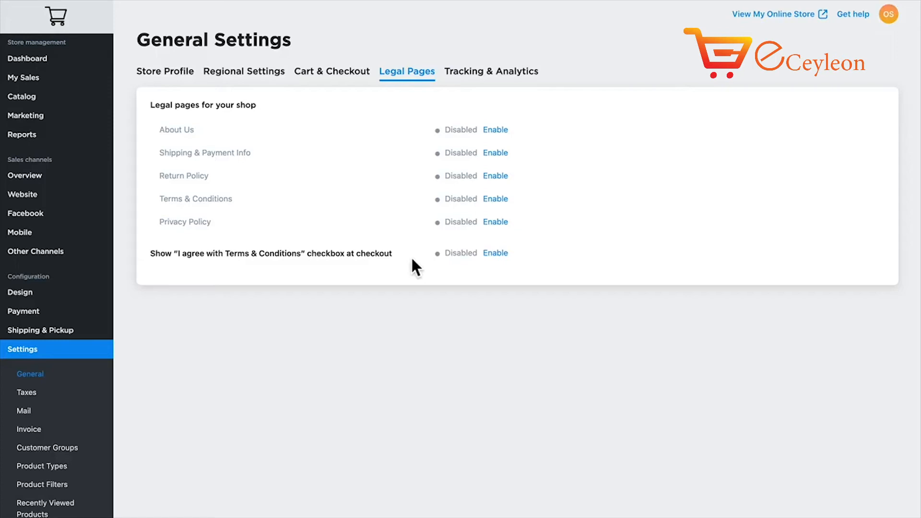
pyautogui.click(493, 73)
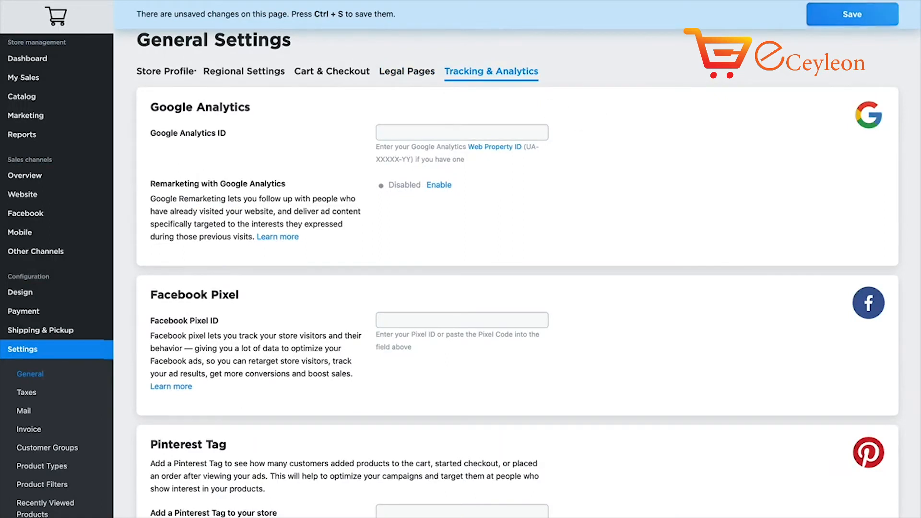
pyautogui.hotkey('ctrl', 's')
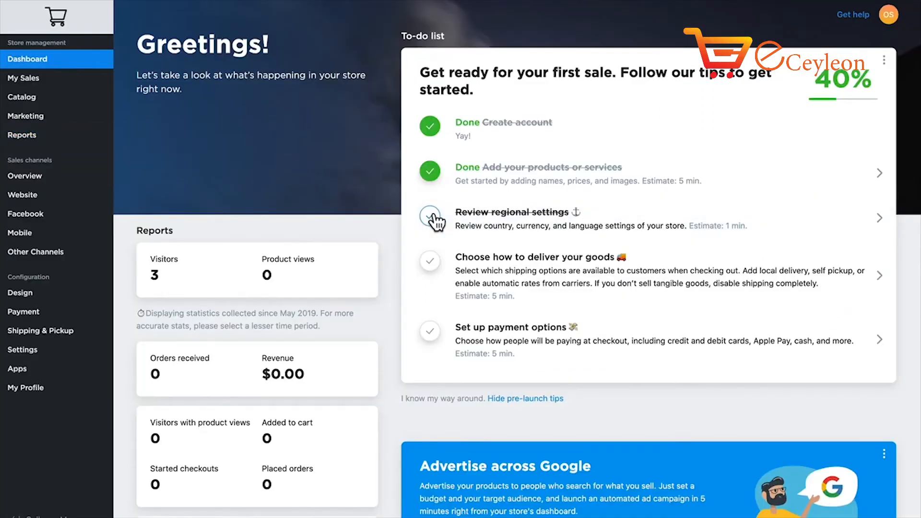
pyautogui.click(431, 217)
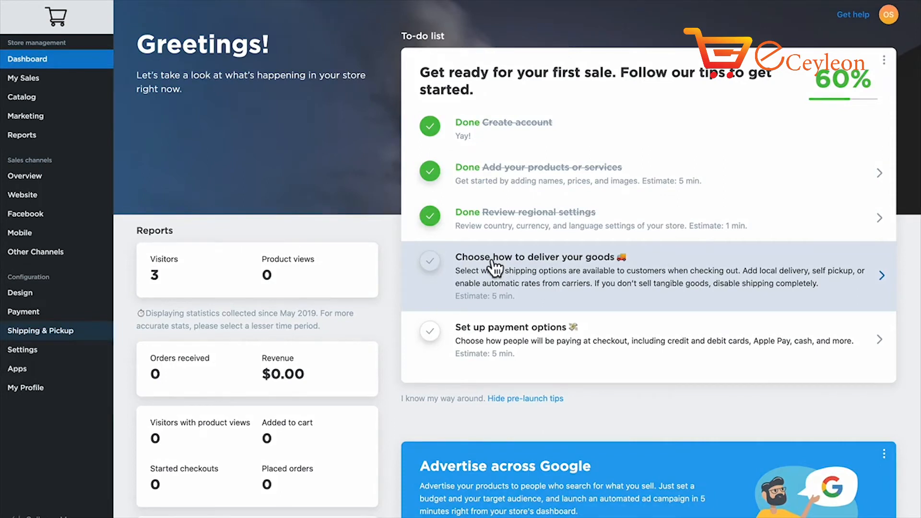
# Add a U.S.P.S. shipping method with automatically calculated rates, shipping from the company's address, and fill in the company address and phone number
pyautogui.click(494, 268)
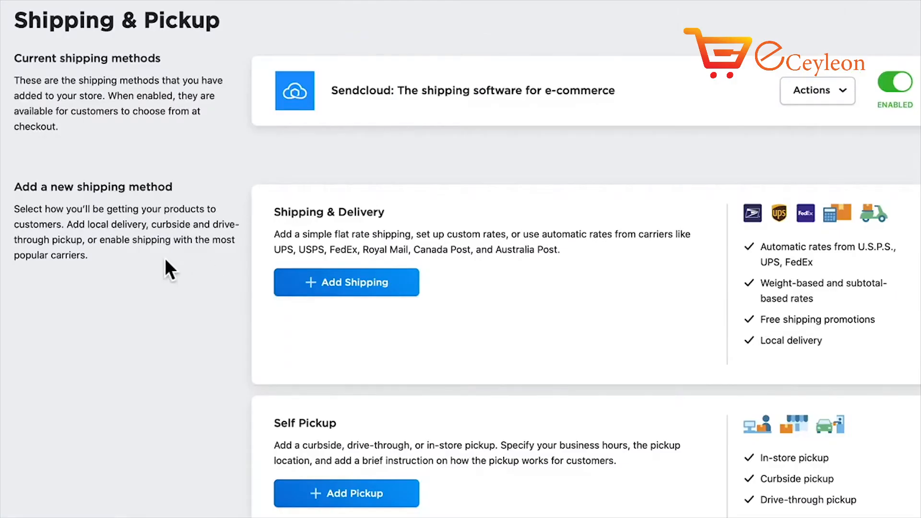
pyautogui.click(338, 286)
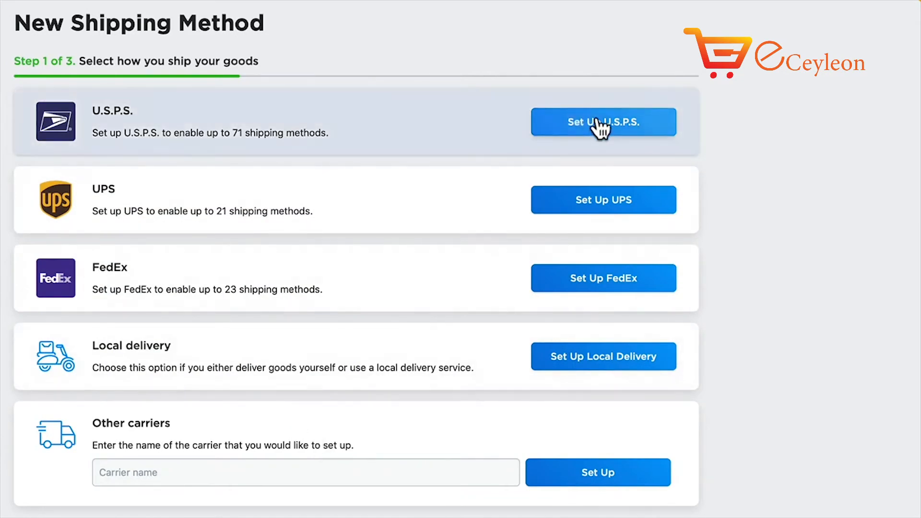
pyautogui.click(598, 126)
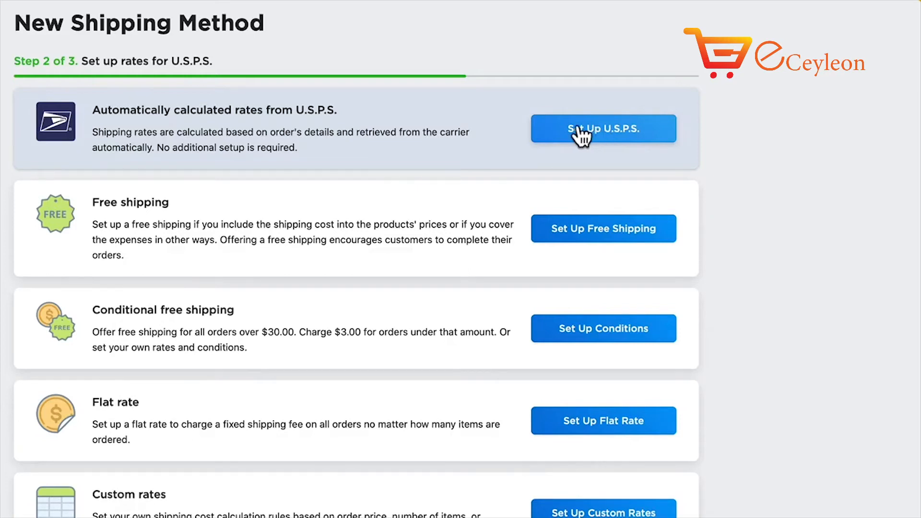
pyautogui.click(561, 131)
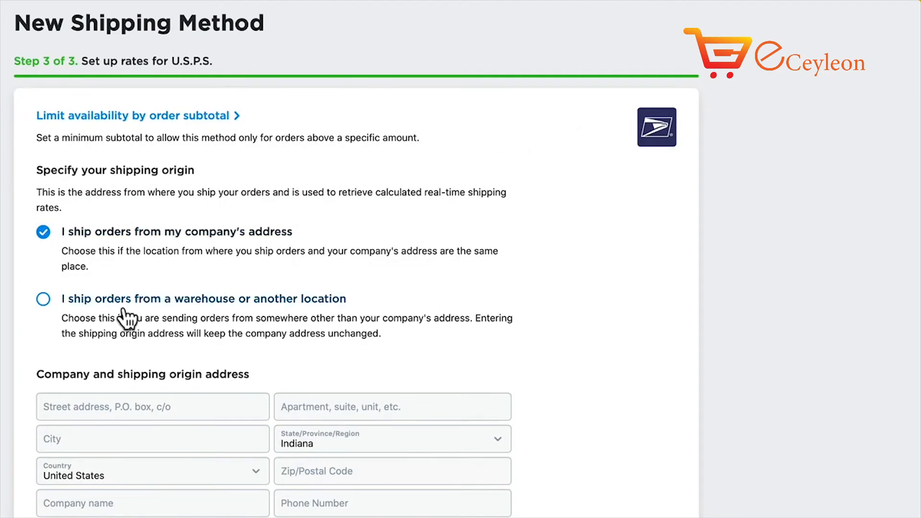
pyautogui.click(43, 300)
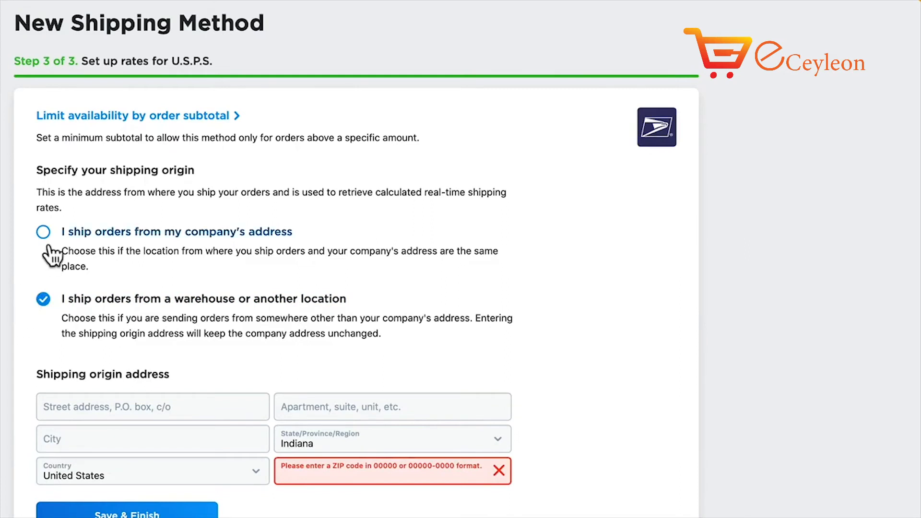
pyautogui.click(43, 232)
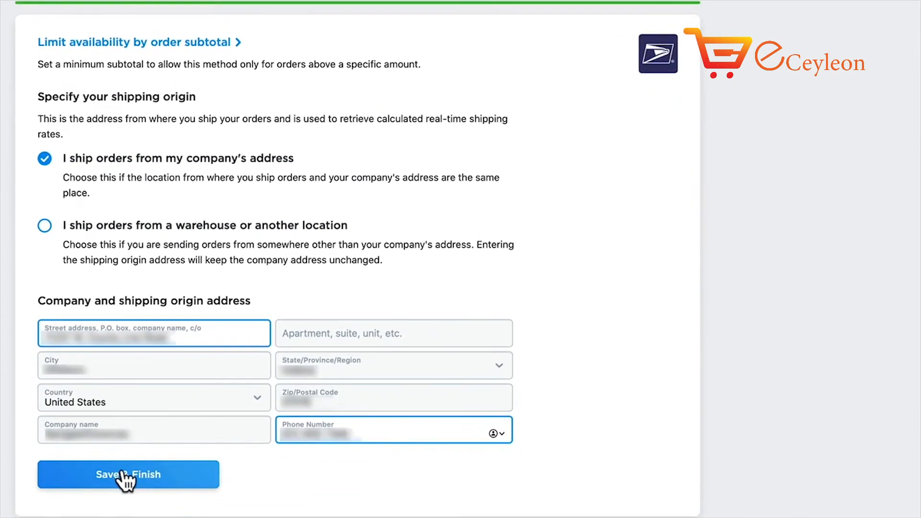
pyautogui.click(123, 476)
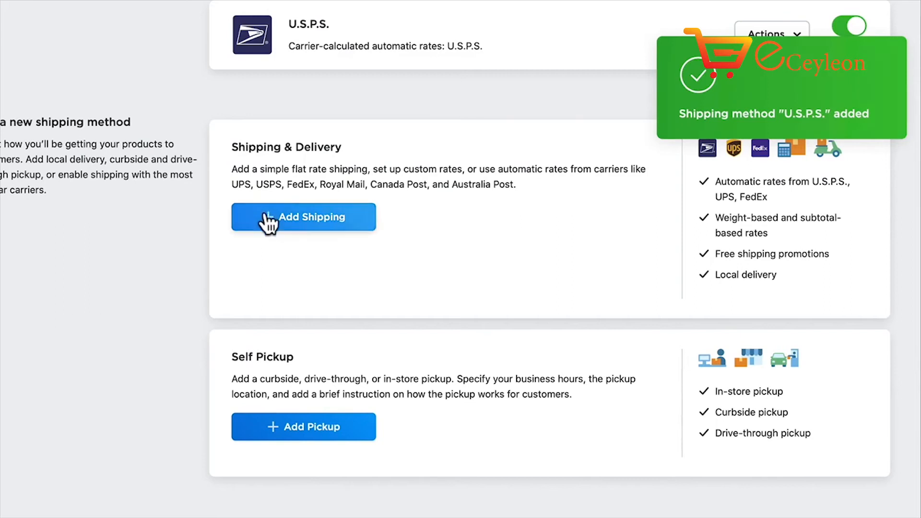
# Return to the dashboard and mark "Choose how to deliver your goods" as done in the to-do list
pyautogui.scroll(5, 267, 217)
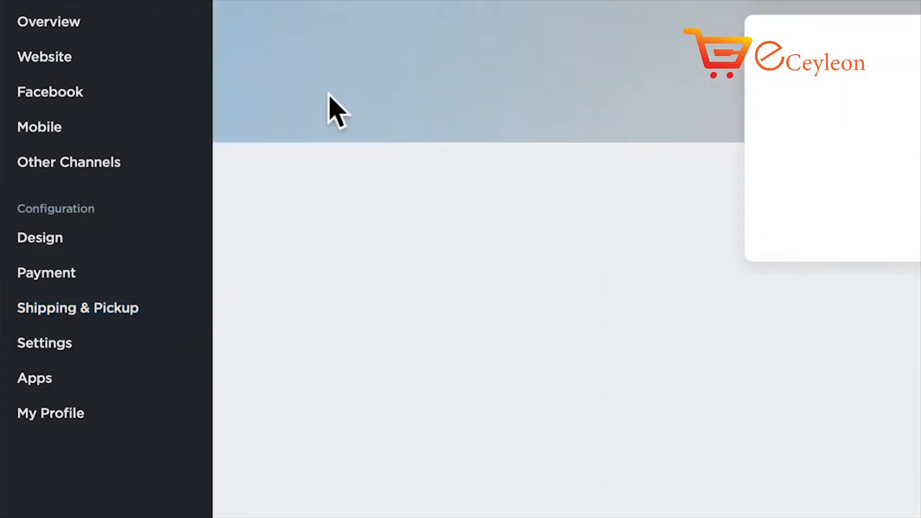
pyautogui.click(32, 60)
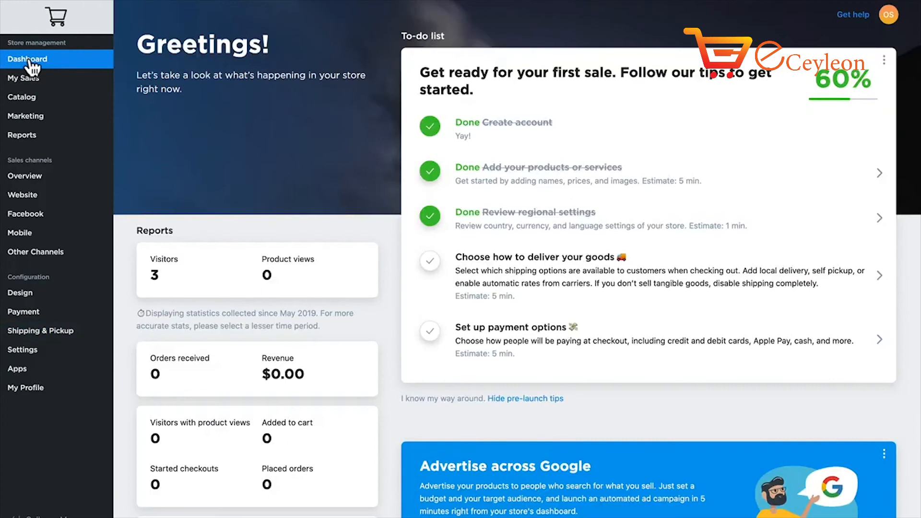
pyautogui.click(430, 262)
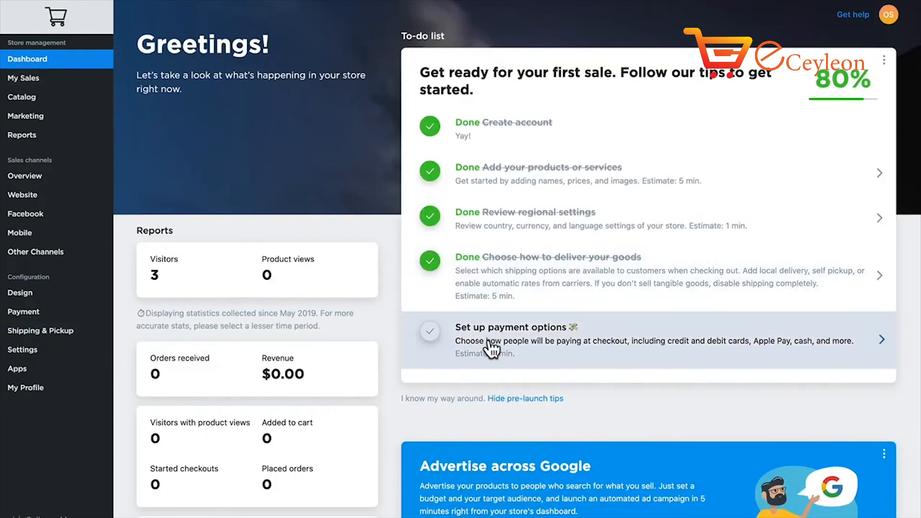
# Open the "Set up payment options" task and enable PayPal as a payment method for the store
pyautogui.click(482, 336)
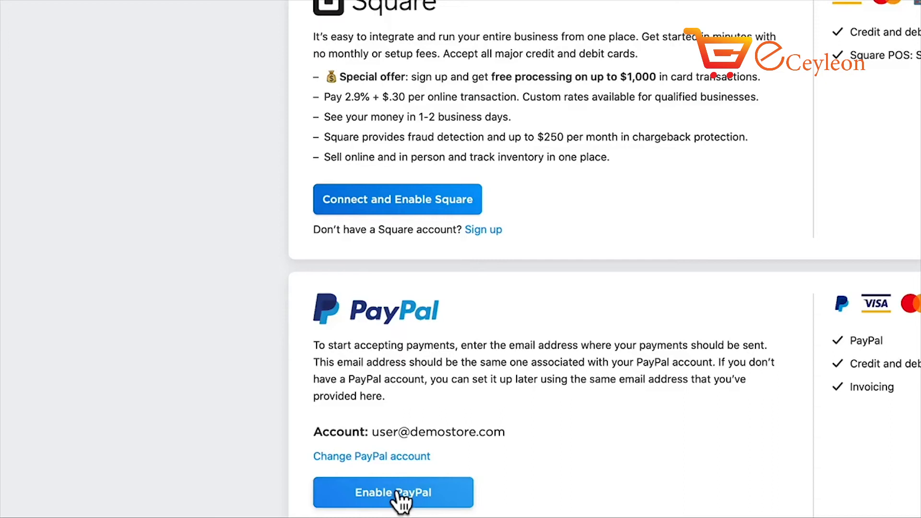
pyautogui.click(398, 494)
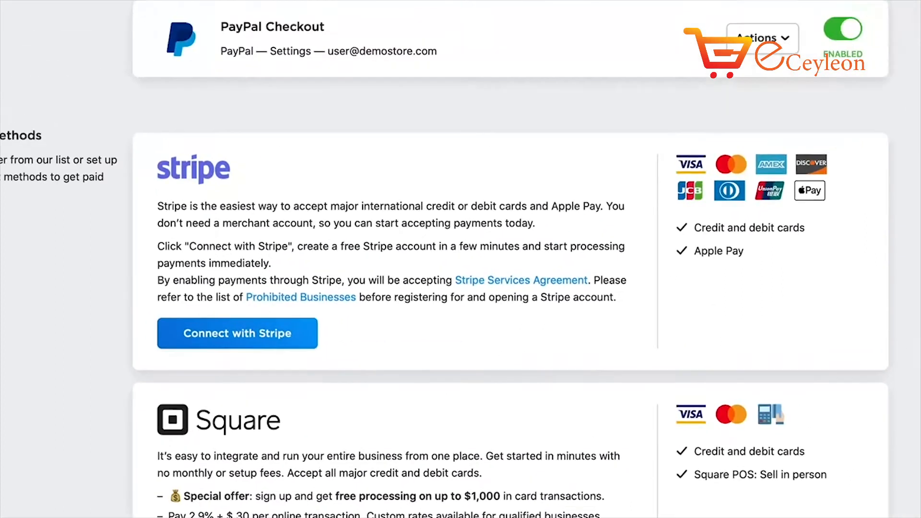
pyautogui.scroll(4, 208, 312)
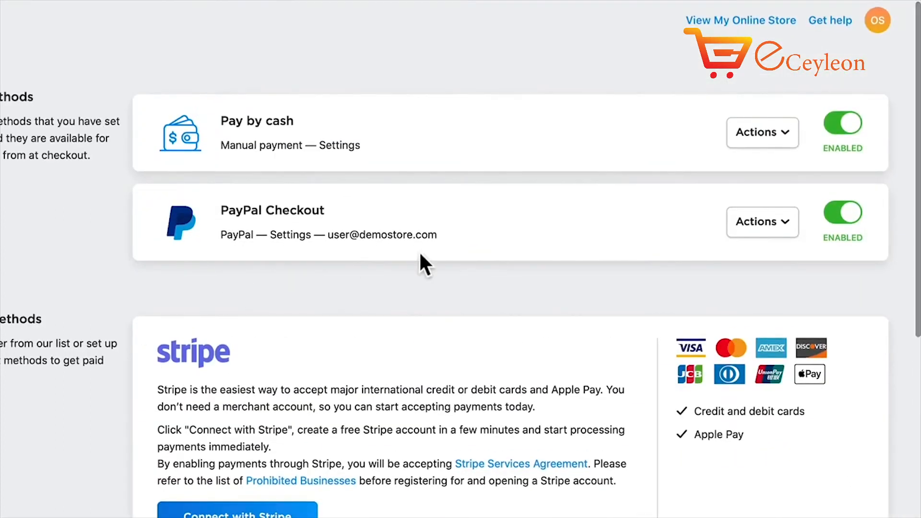
# Edit the PayPal Checkout method and replace its account email with the store owner's PayPal email address
pyautogui.moveTo(421, 242)
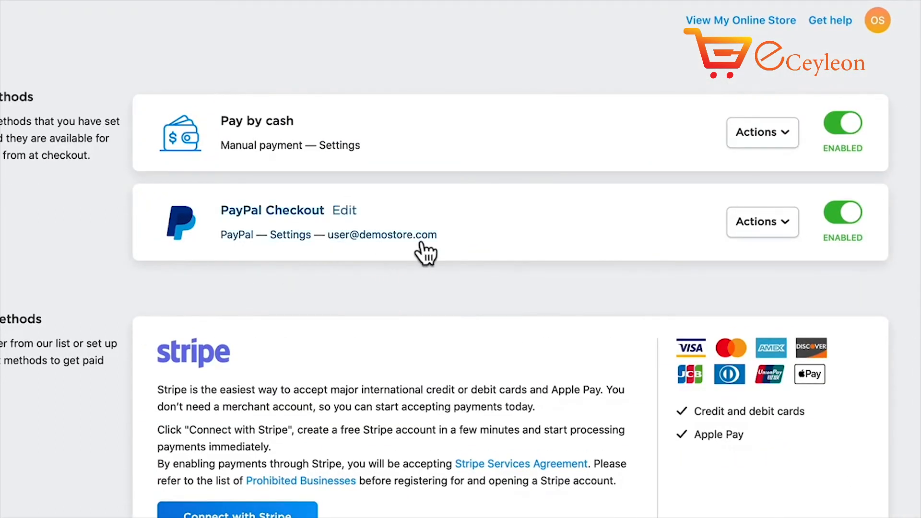
pyautogui.click(765, 222)
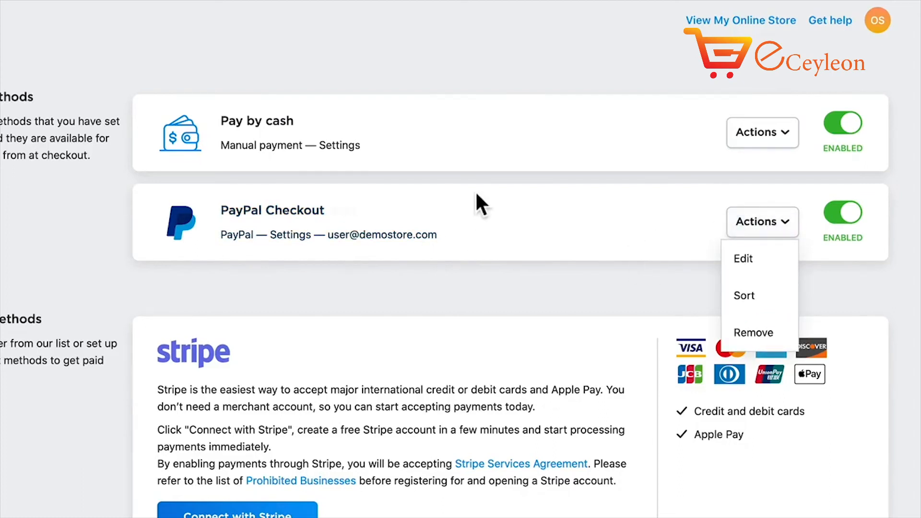
pyautogui.click(739, 261)
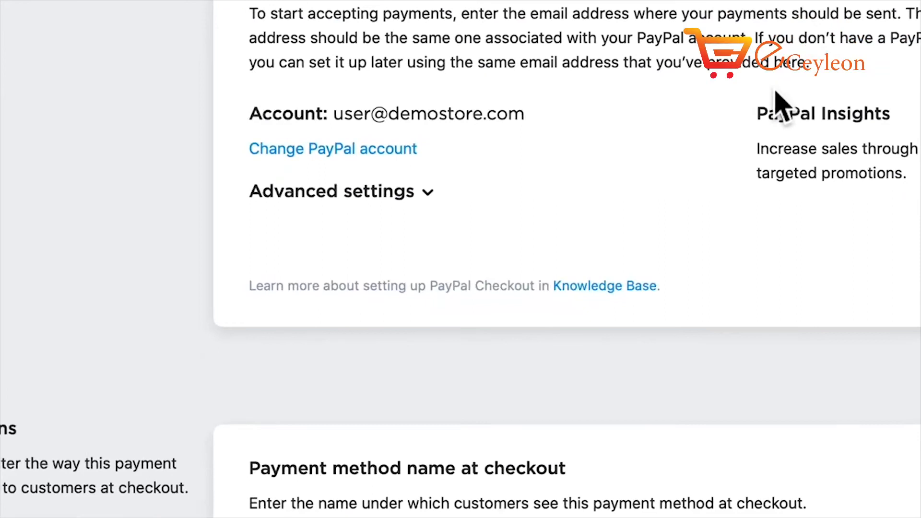
pyautogui.click(264, 149)
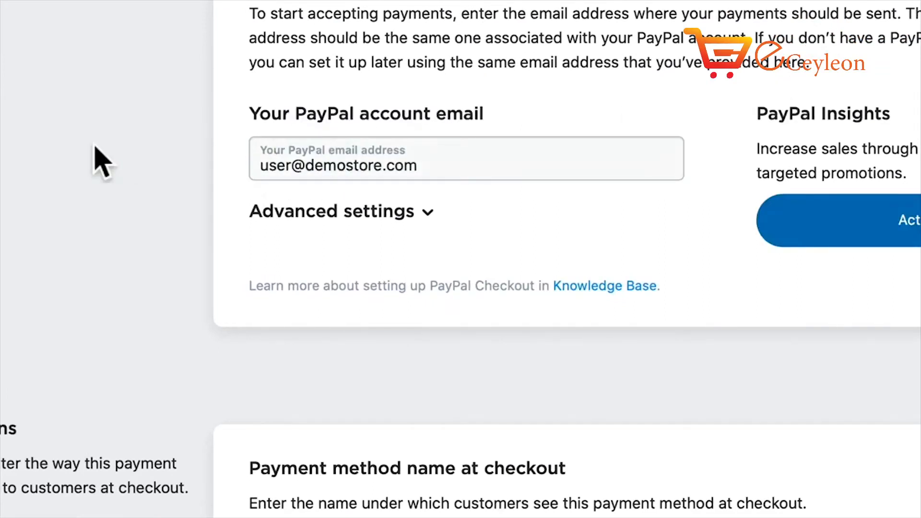
pyautogui.moveTo(454, 166); pyautogui.dragTo(235, 168)
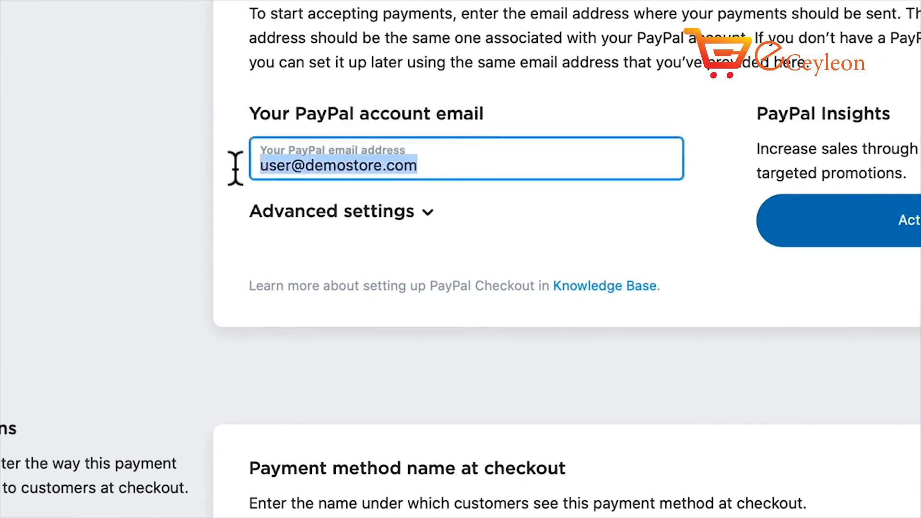
pyautogui.press('super+v')
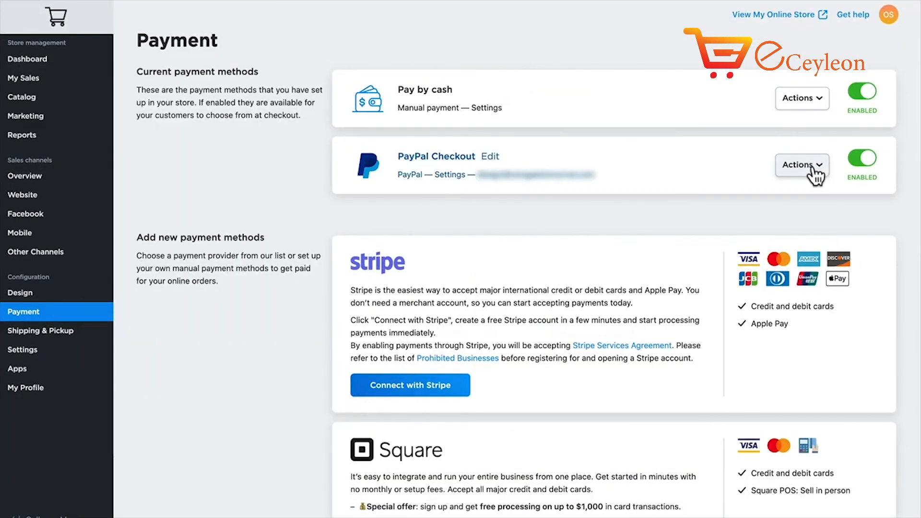
# Return from the payment methods to the dashboard and mark "Set up payment options" as done in the to-do list
pyautogui.click(814, 165)
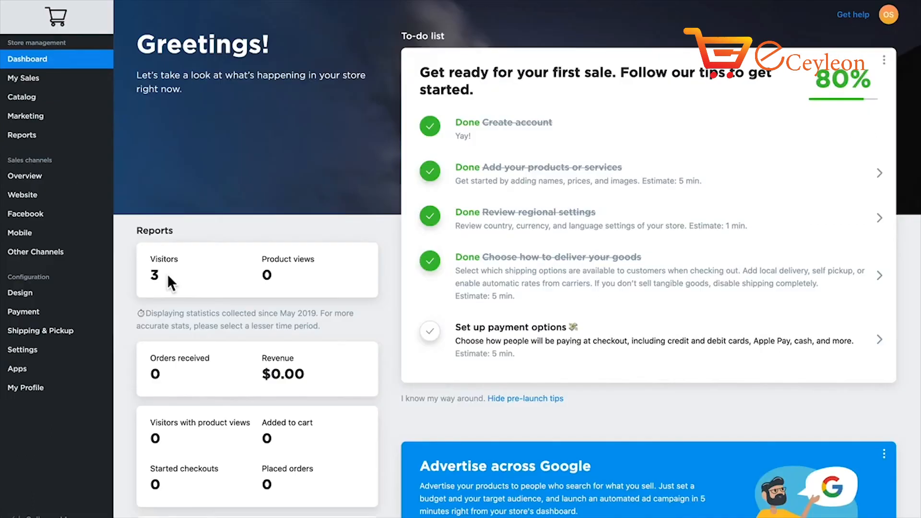
pyautogui.click(430, 331)
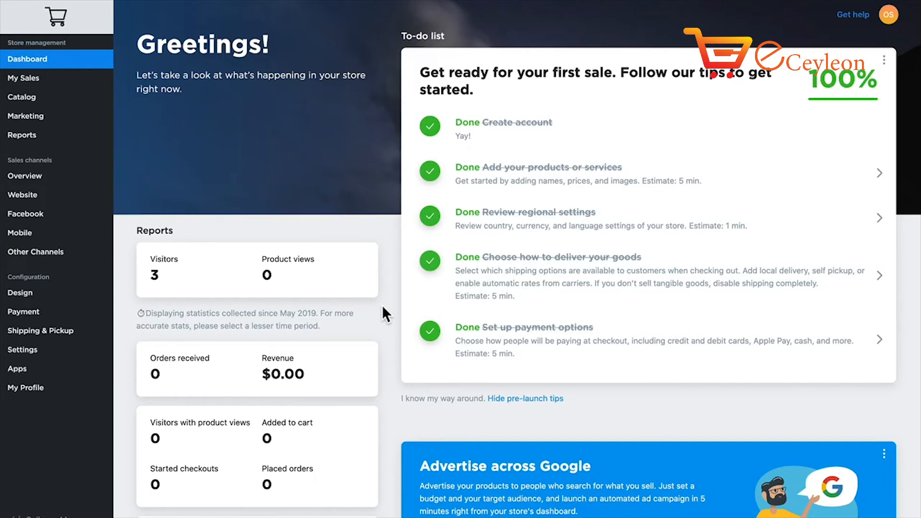
# Set the product image size to Small in the store's design settings and look over the image aspect ratio options
pyautogui.click(19, 293)
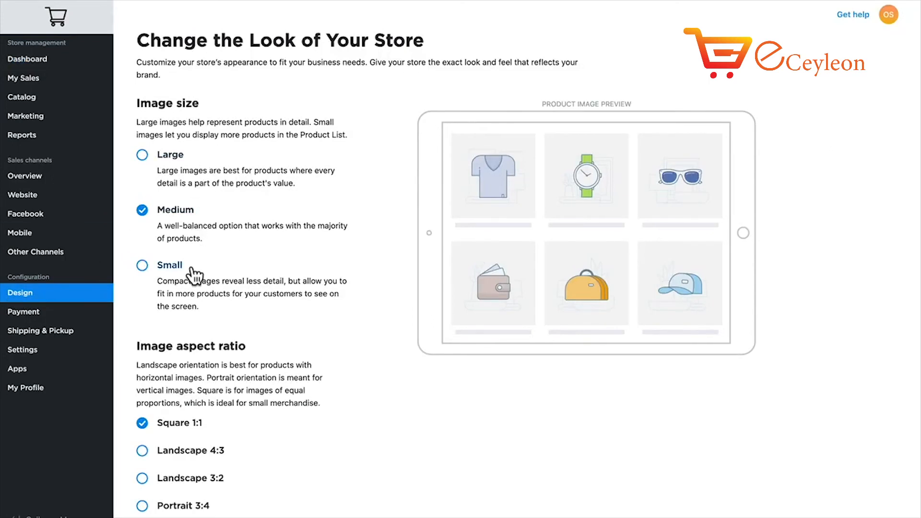
pyautogui.scroll(-5, 201, 294)
pyautogui.scroll(5, 205, 292)
pyautogui.scroll(1, 204, 293)
pyautogui.click(142, 265)
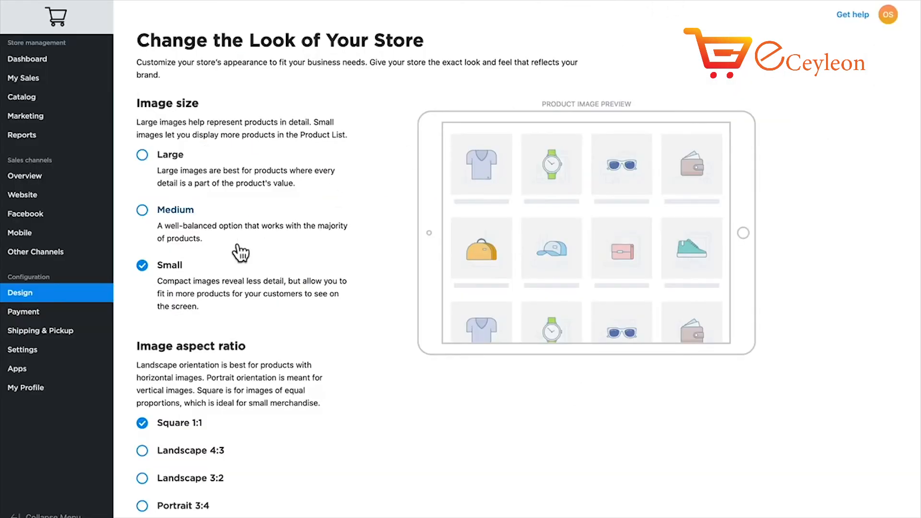
pyautogui.scroll(-5, 241, 253)
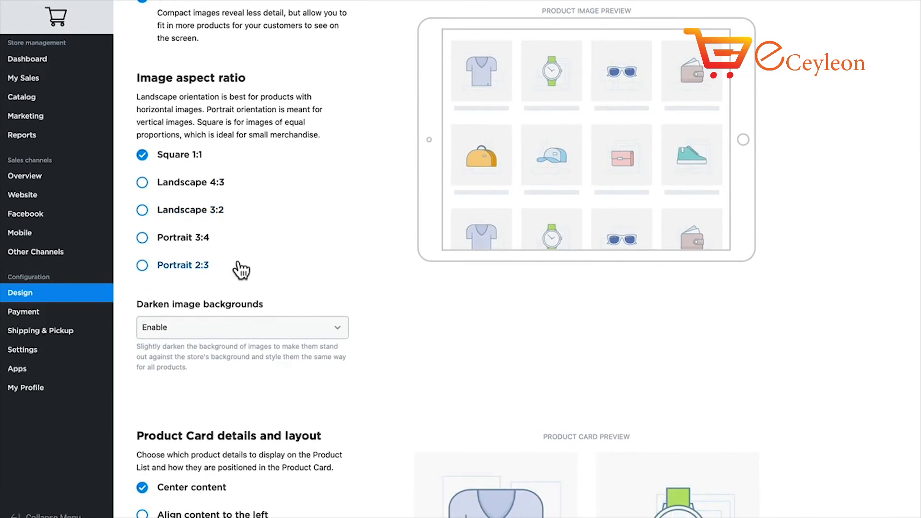
# View the free advanced statistics app by Kliken in the store's reports, and open the help center from the dashboard
pyautogui.click(22, 141)
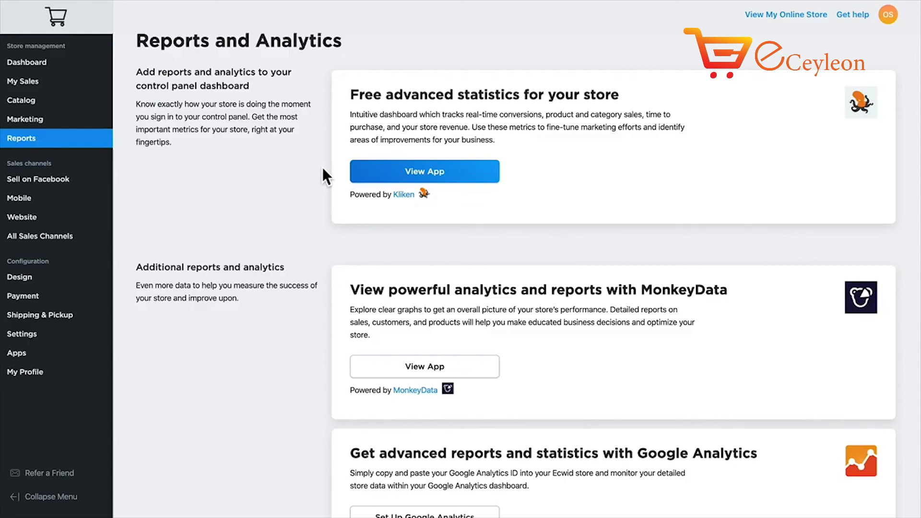
pyautogui.click(424, 172)
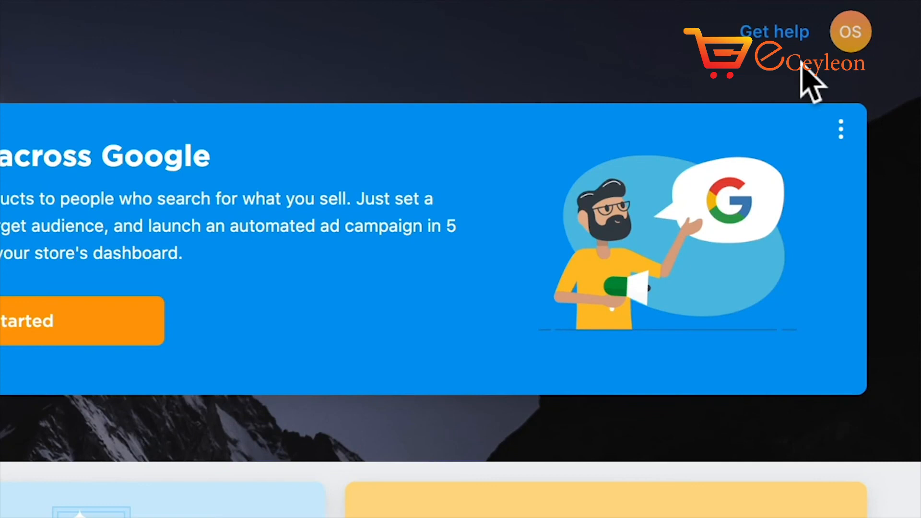
pyautogui.click(780, 34)
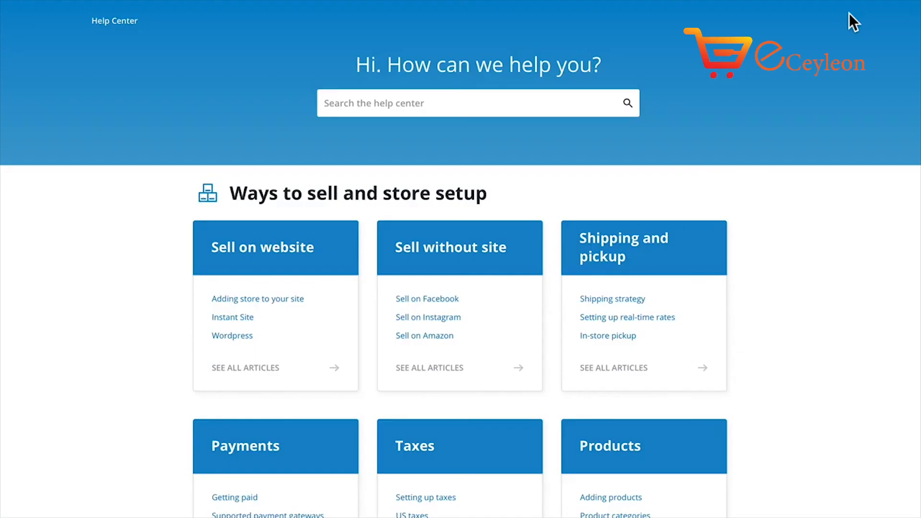